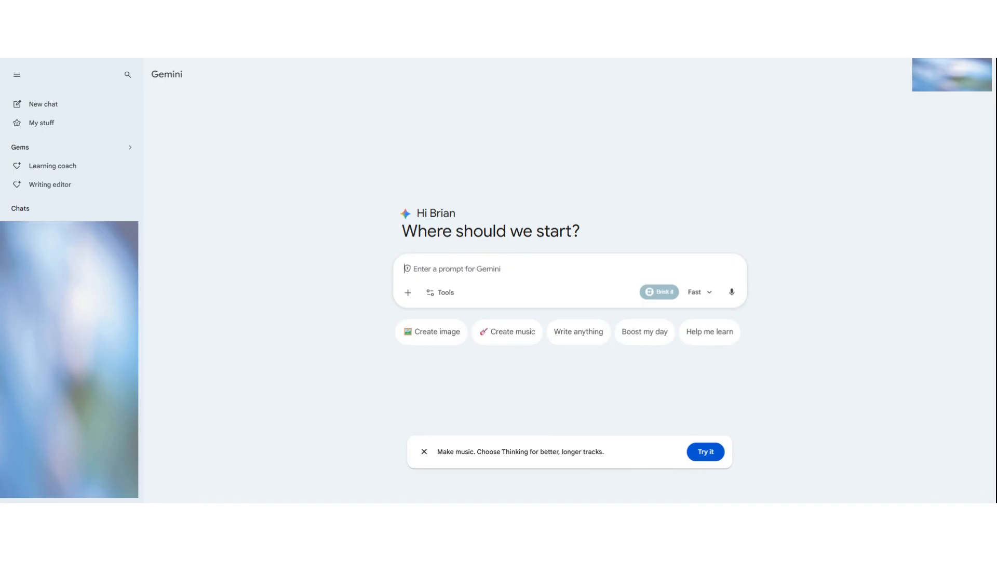
# Step: Enter the prompt for turning the 2D sketch into a clay-like 3D figure with arms, legs and clothing, leaving out the librarian sentence
pyautogui.write('Transform the 2D sketch into a fully realized 3D figure with smooth clay-like surfaces and realistic depth. Use soft global illumination and ambient occlusion to define the shapes. The character should have a clean, matte finish, appearing as a physical sculpture or a high-end designer toy. Neutral grey background, cinematic studio lighting, 8k resolution, Unreal Engine 5 render style. create the figure with arms and legs and clothing. Her Aesthetic should be of a librarian.')
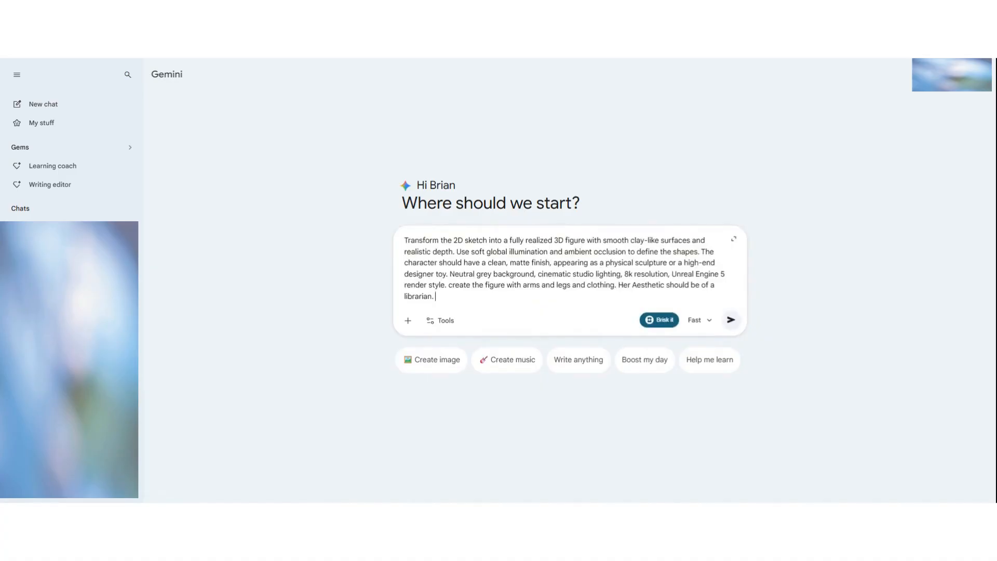
pyautogui.moveTo(618, 285); pyautogui.dragTo(436, 297)
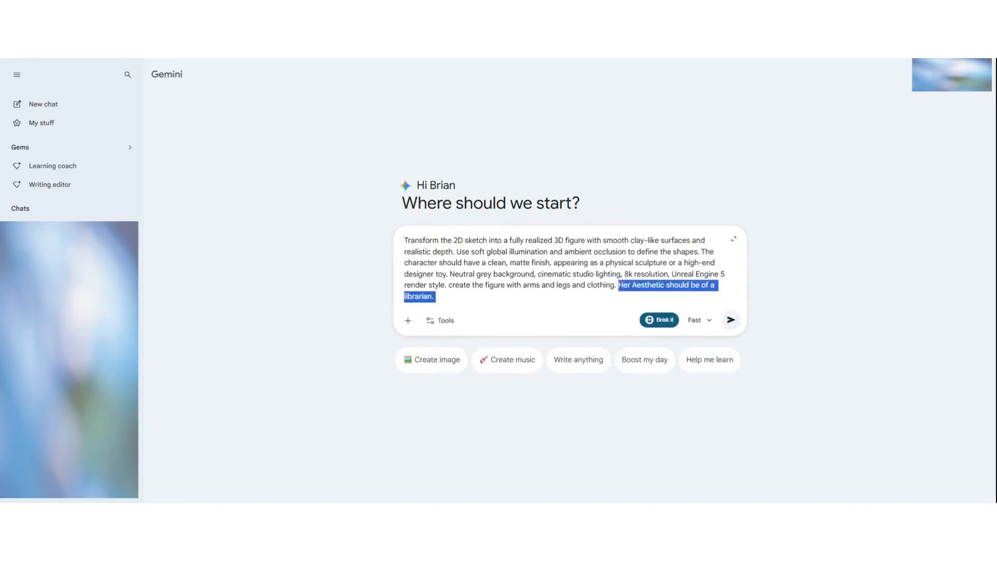
pyautogui.press('BackSpace')
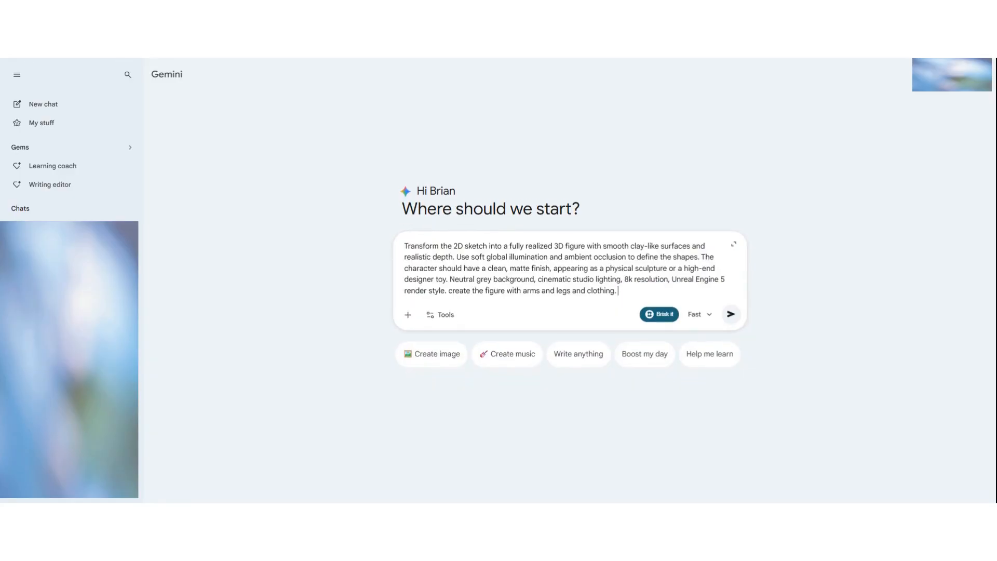
# Step: Attach the sketch photo IMG_0022.jpg from Google Drive to the prompt
pyautogui.click(409, 316)
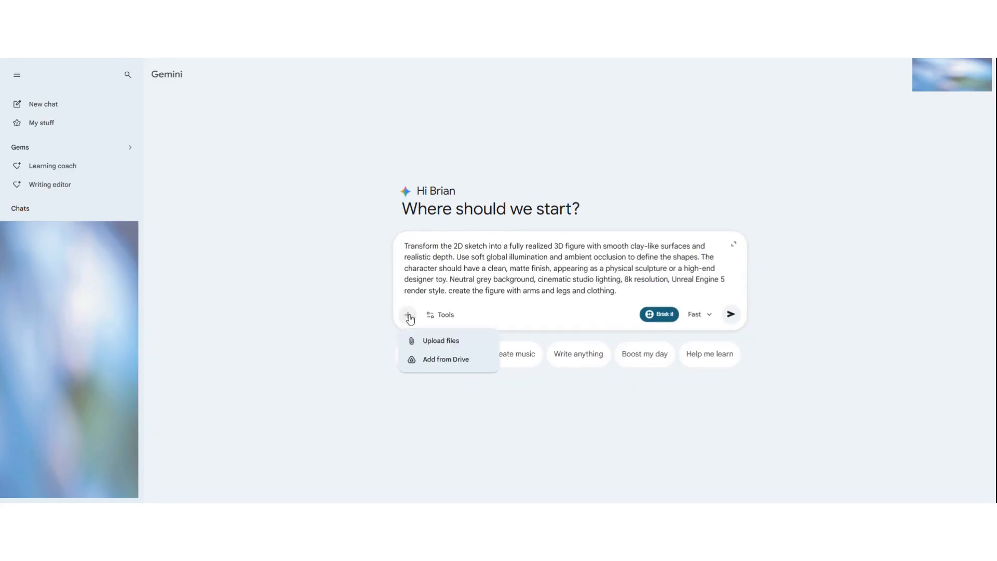
pyautogui.click(431, 359)
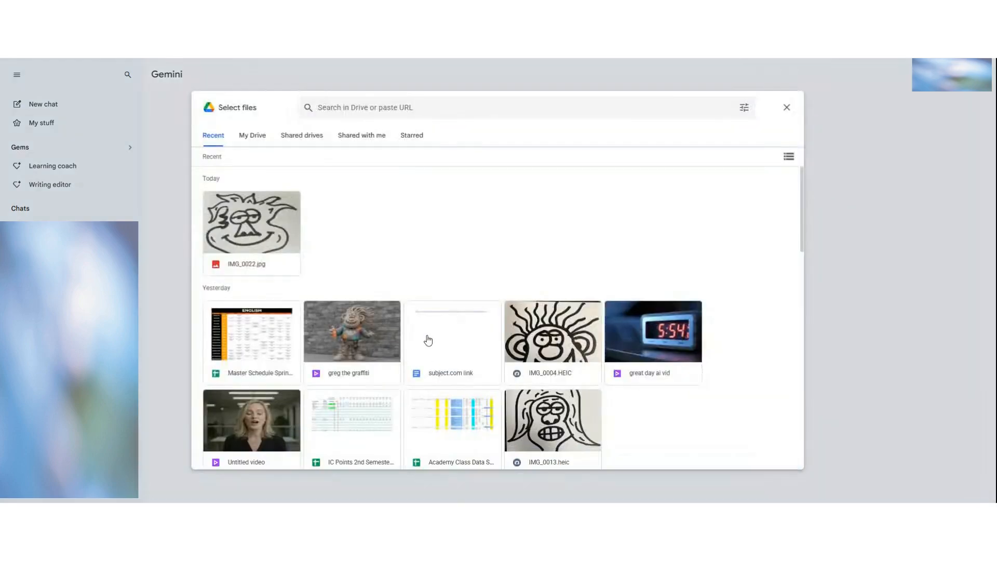
pyautogui.click(276, 220)
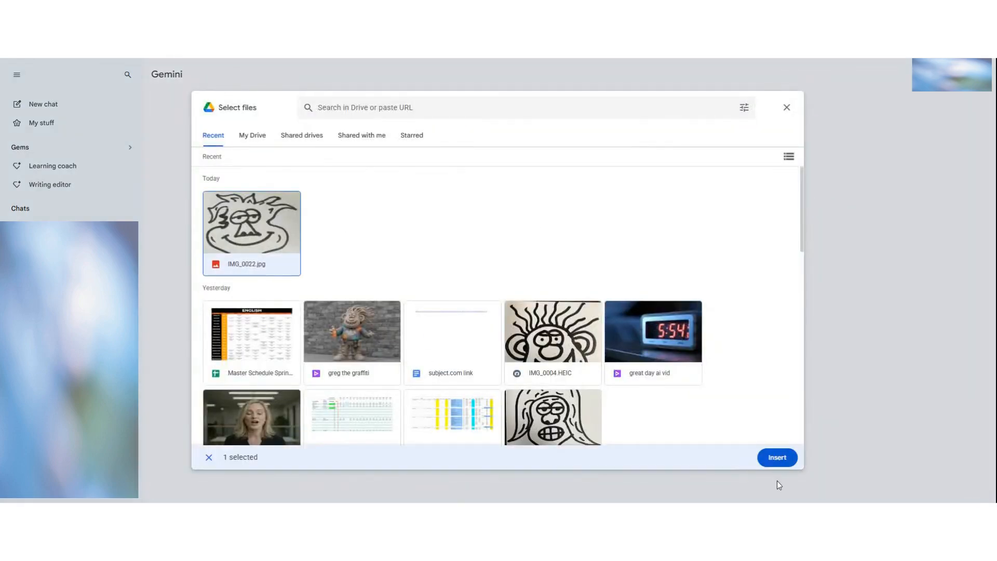
pyautogui.click(776, 458)
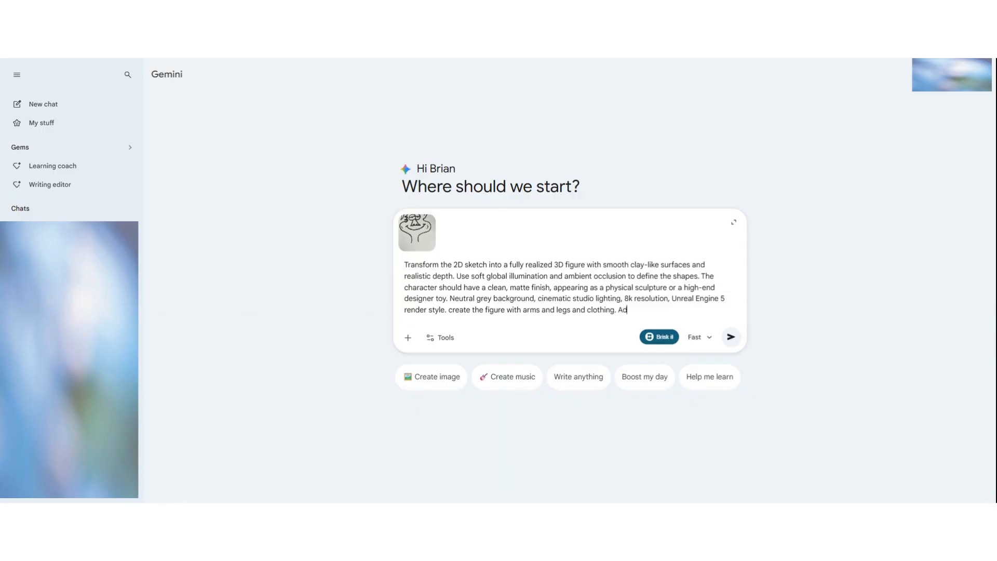
# Step: Extend the prompt with "Add the aesthetic of a construction worker" and an instruction about the background, and submit it
pyautogui.write('he a')
pyautogui.write('sthetic of a construction worker.  Ma')
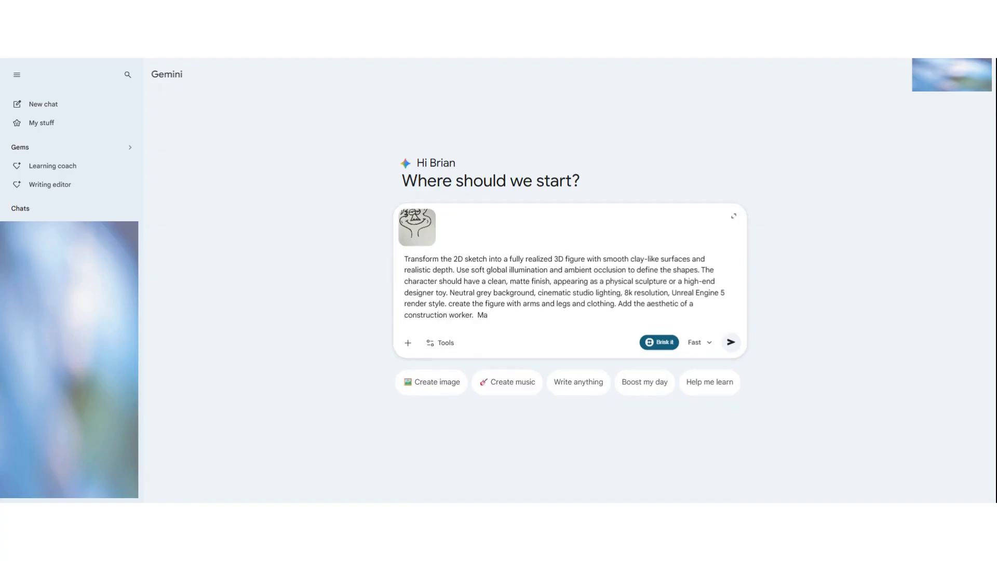
pyautogui.write('ke sure the backgound')
pyautogui.press('BackSpace')
pyautogui.press('BackSpace')
pyautogui.click(730, 344)
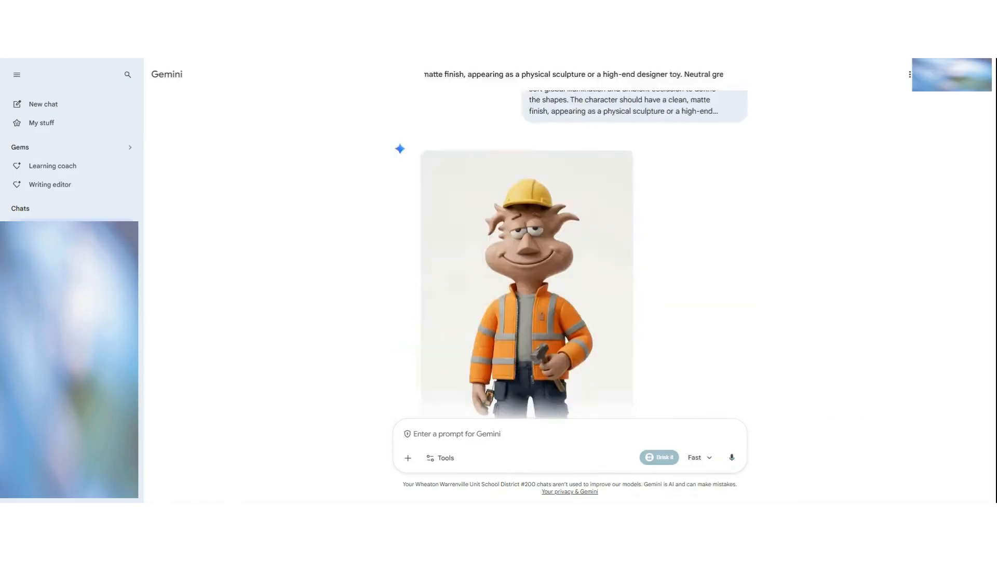
# Step: Examine the generated construction worker figure from head to base and compare it with the original sketch
pyautogui.scroll(-1, 759, 251)
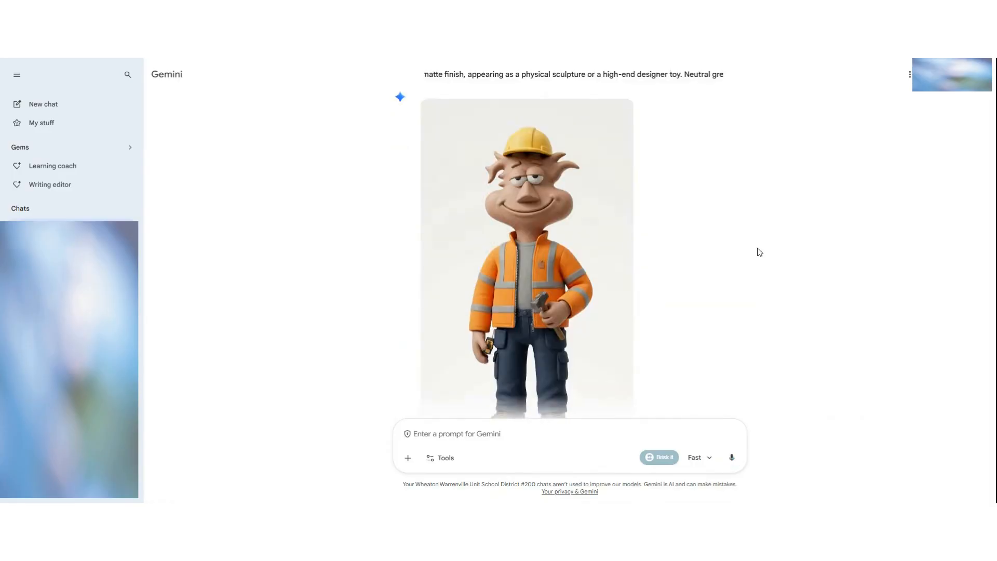
pyautogui.scroll(-1, 759, 252)
pyautogui.scroll(1, 759, 252)
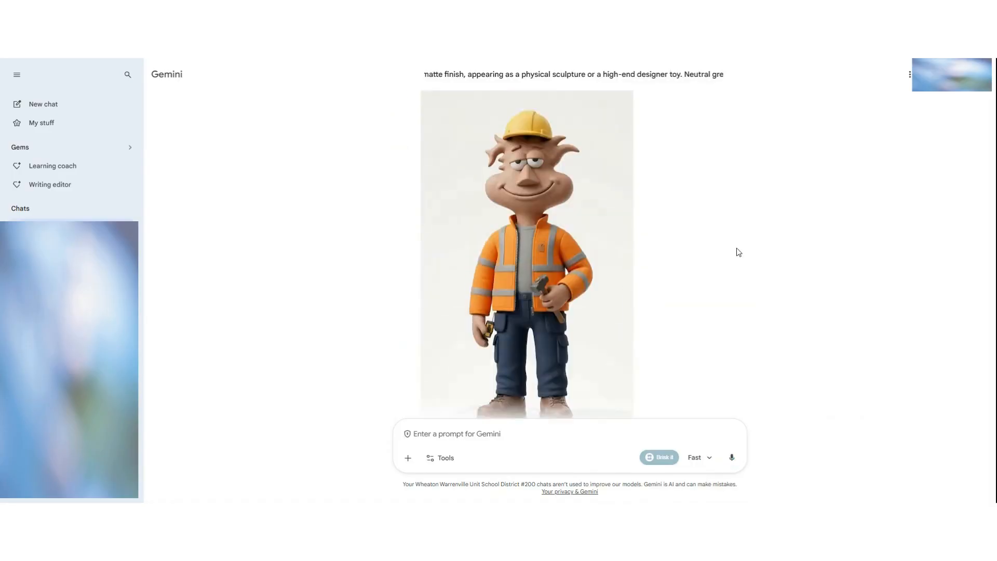
pyautogui.scroll(-2, 564, 232)
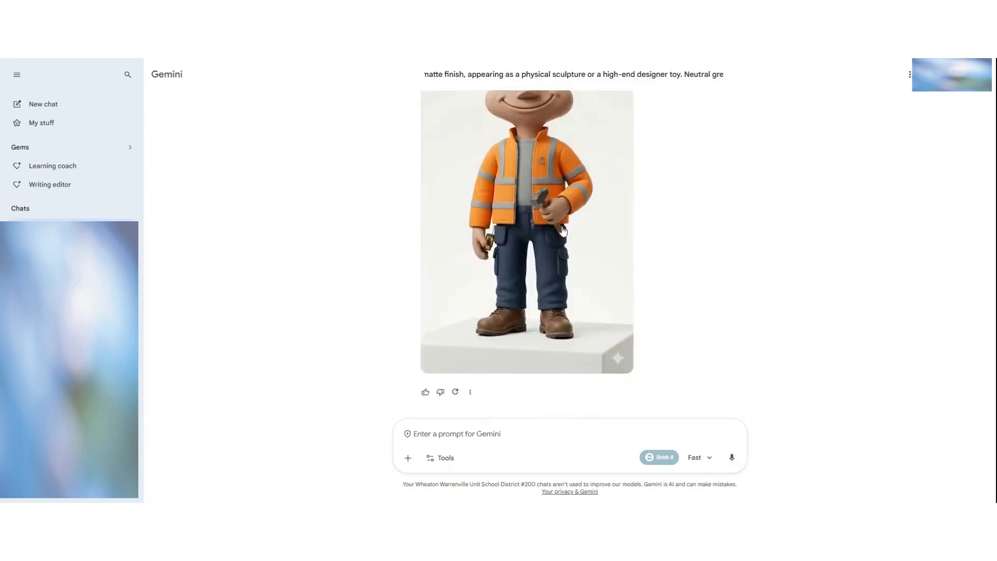
pyautogui.scroll(7, 563, 232)
pyautogui.scroll(1, 563, 232)
pyautogui.scroll(-3, 563, 231)
pyautogui.scroll(2, 584, 254)
pyautogui.scroll(-3, 585, 254)
pyautogui.scroll(3, 584, 254)
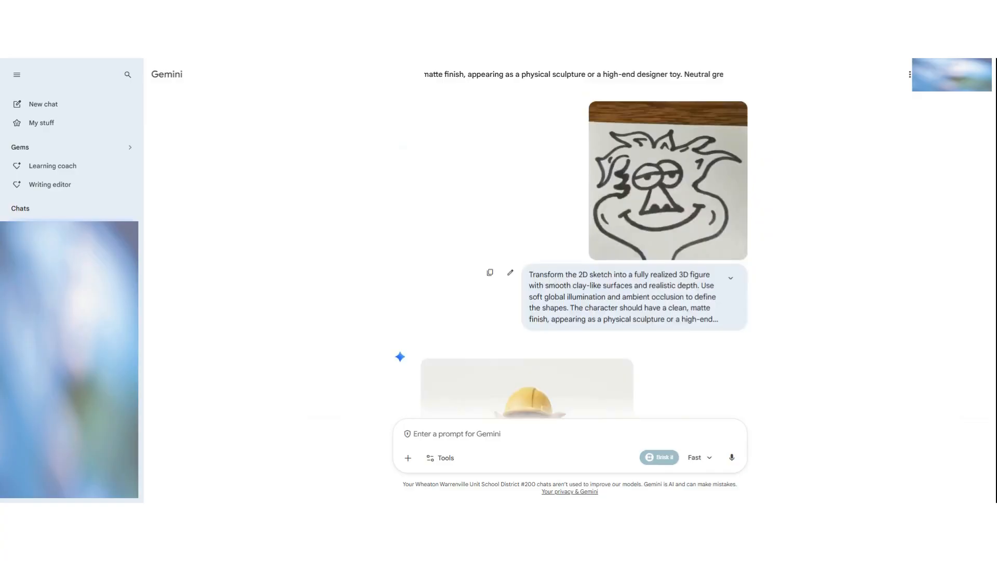
pyautogui.scroll(-4, 539, 257)
pyautogui.scroll(-1, 539, 257)
pyautogui.scroll(1, 537, 260)
pyautogui.scroll(-1, 532, 283)
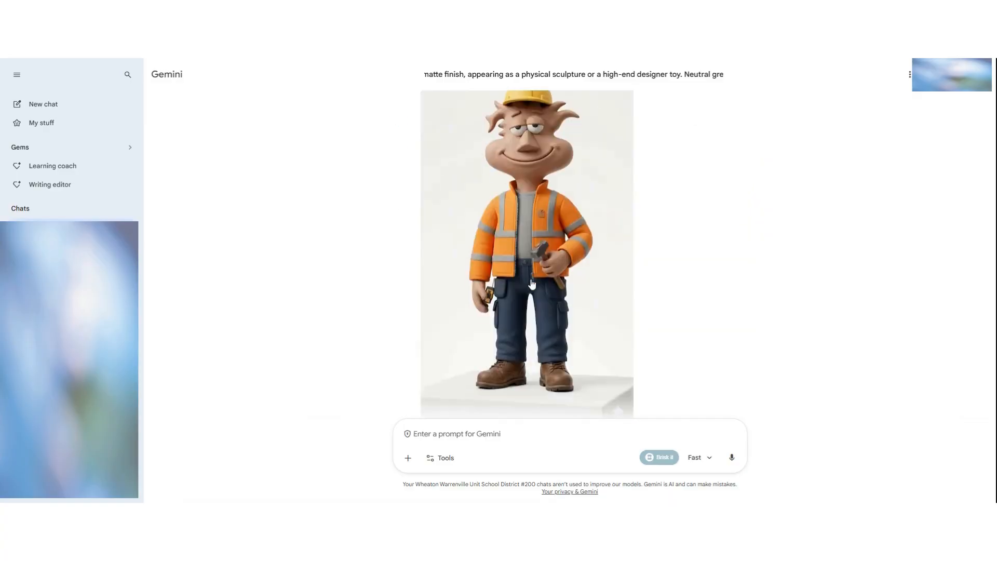
pyautogui.scroll(1, 532, 283)
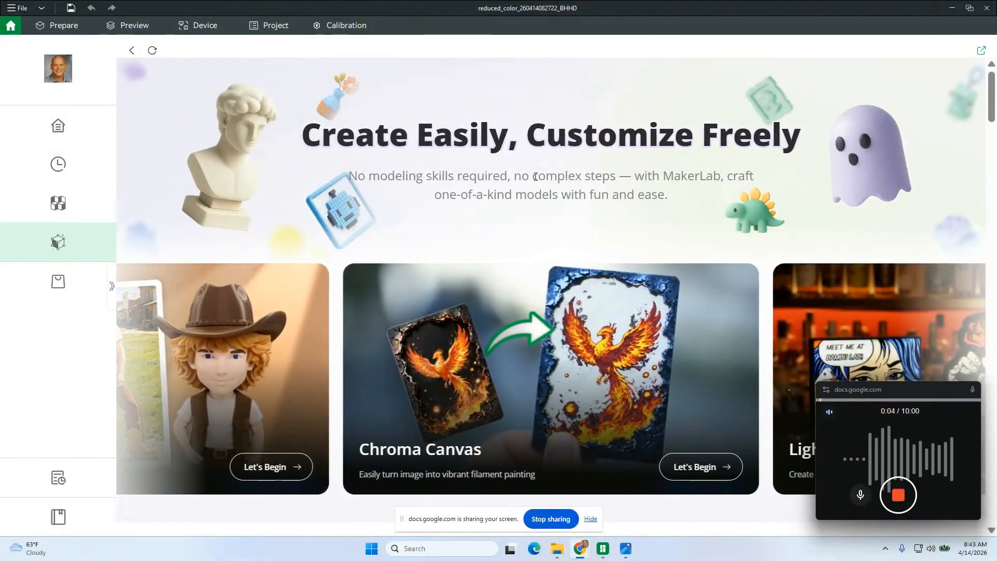
# Step: Switch to MakerLab in Bambu Studio, open Image to 3D Model and load the construction worker image
pyautogui.scroll(-7, 480, 198)
pyautogui.scroll(-15, 476, 182)
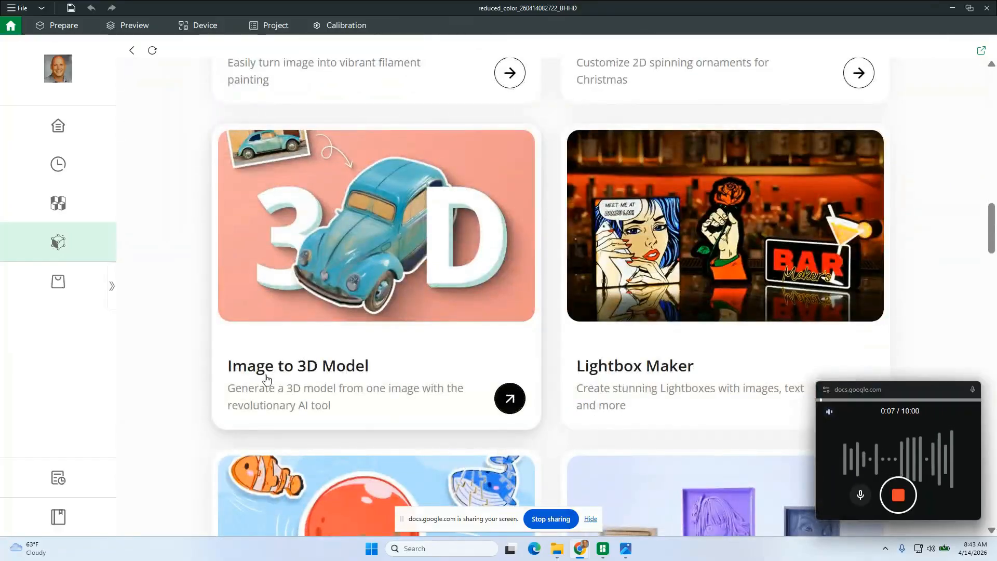
pyautogui.click(379, 244)
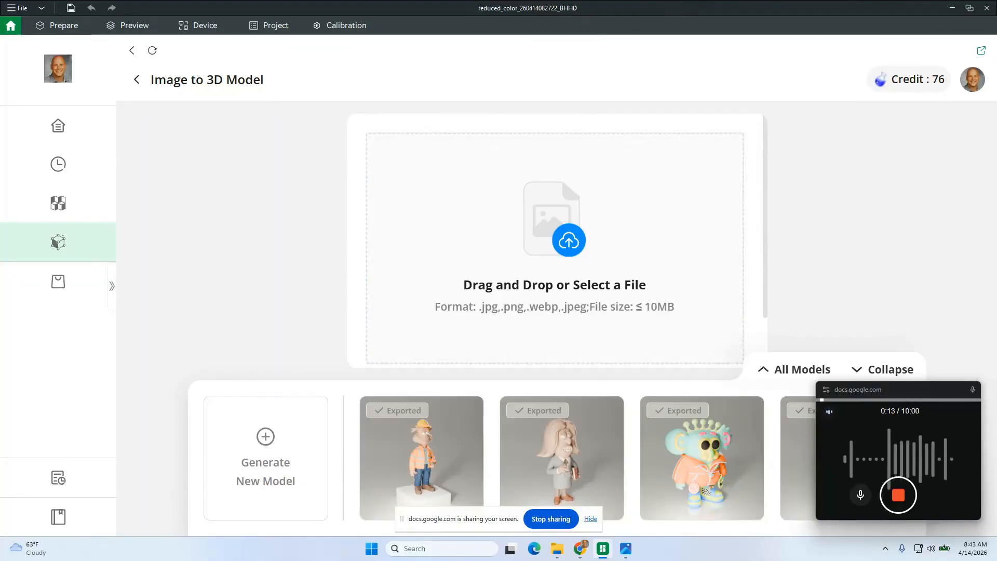
pyautogui.moveTo(562, 238); pyautogui.dragTo(545, 234)
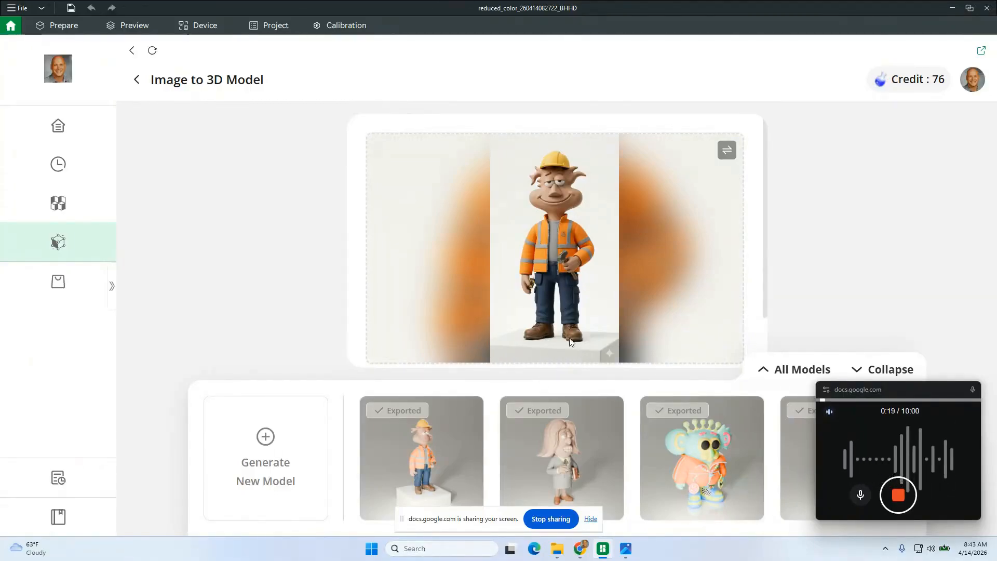
pyautogui.scroll(-1, 512, 291)
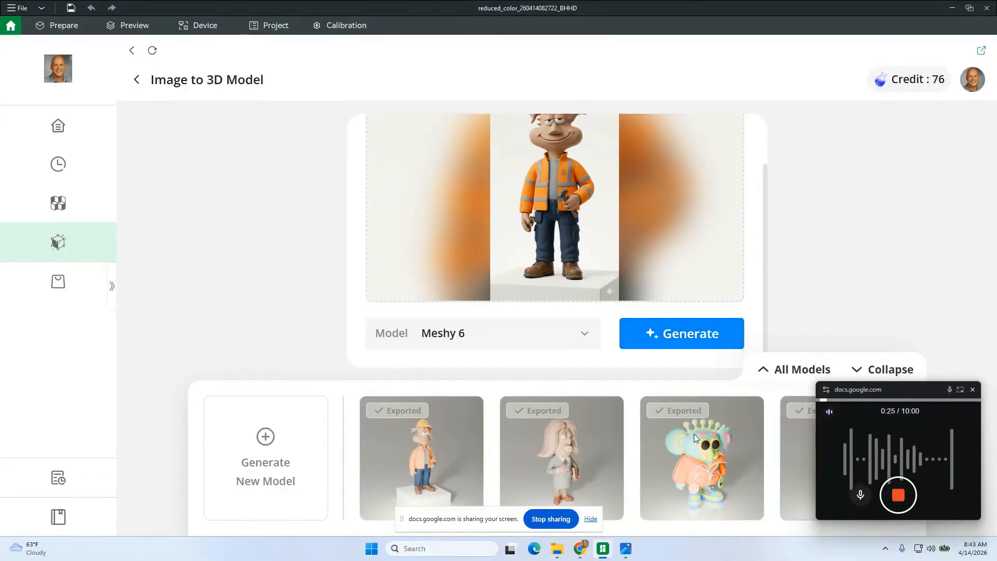
# Step: Open the previously generated construction worker model and compare its reduced-color and full-color previews, ending on the plain gray one
pyautogui.click(427, 443)
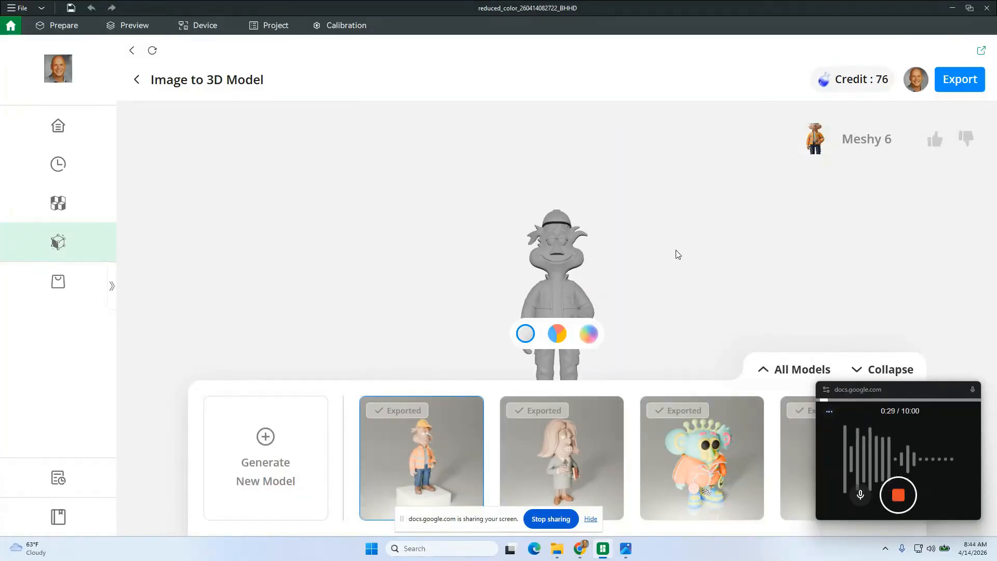
pyautogui.click(557, 334)
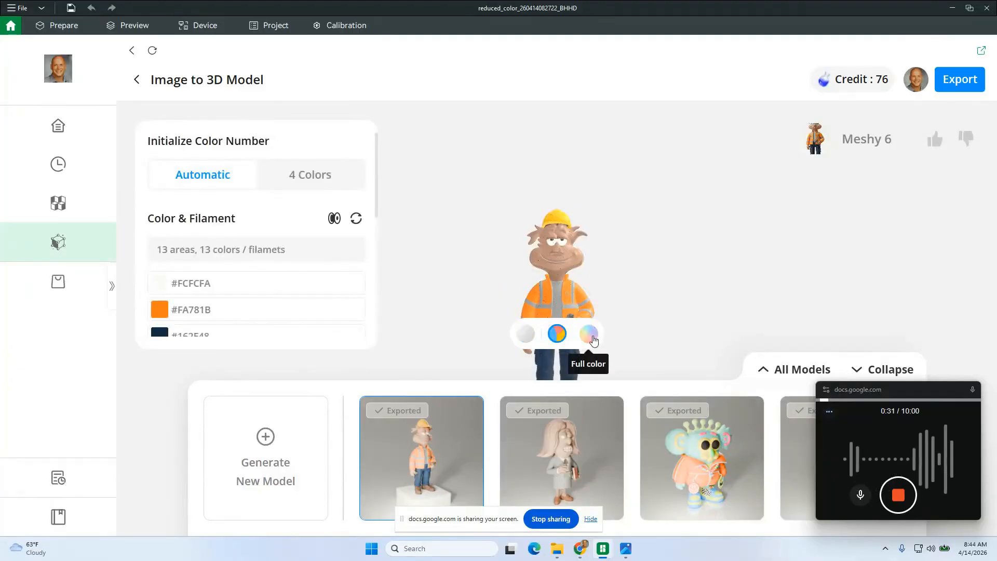
pyautogui.click(592, 337)
pyautogui.click(557, 335)
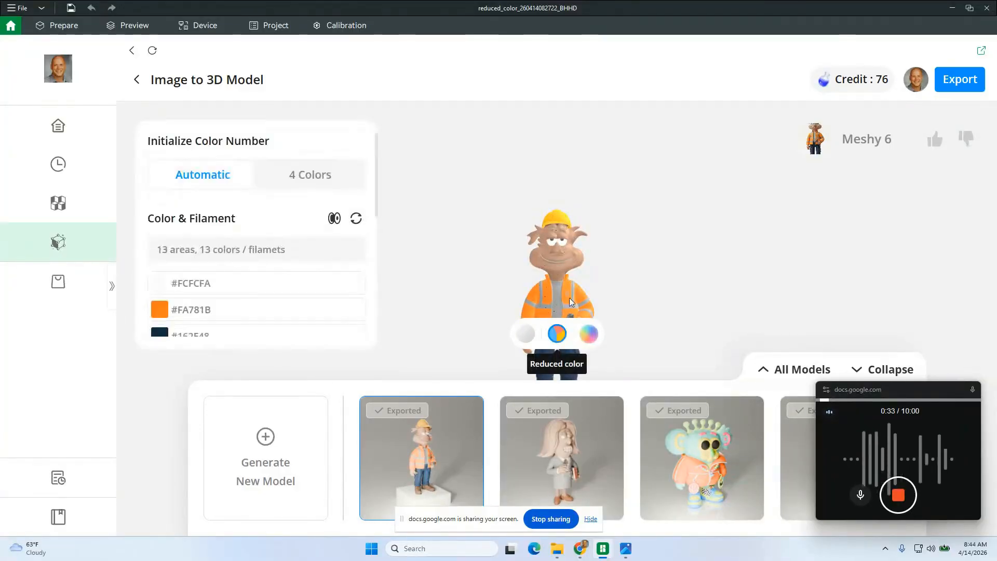
pyautogui.click(525, 335)
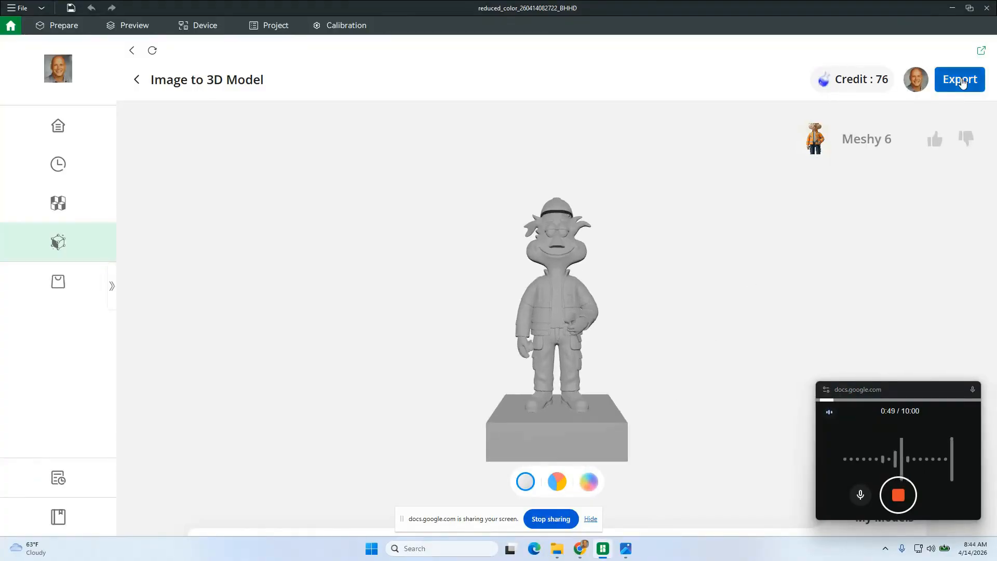
# Step: Export the model as a 3MF for the X1C printer with a 0.4 nozzle, choosing to save the current project first
pyautogui.click(960, 81)
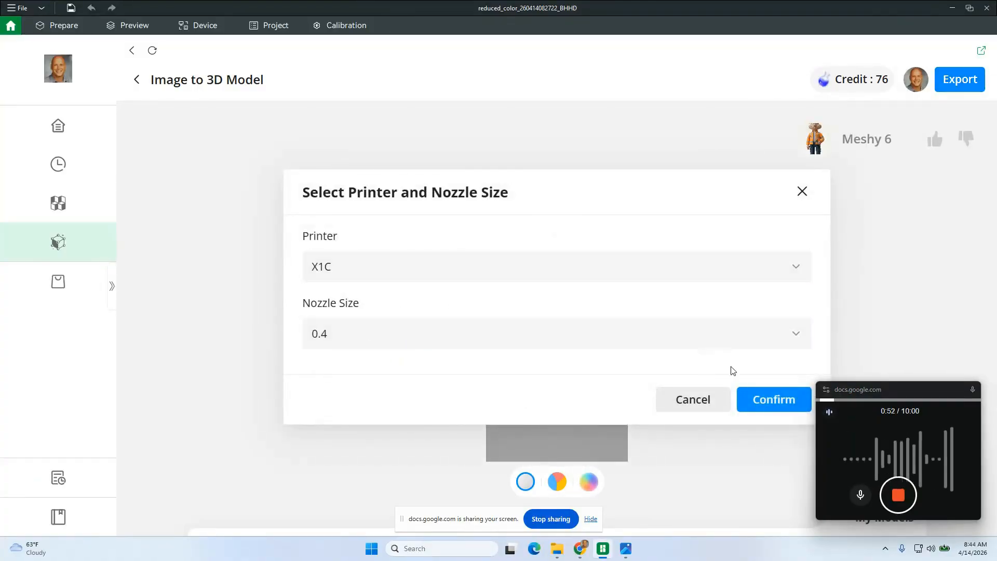
pyautogui.click(772, 403)
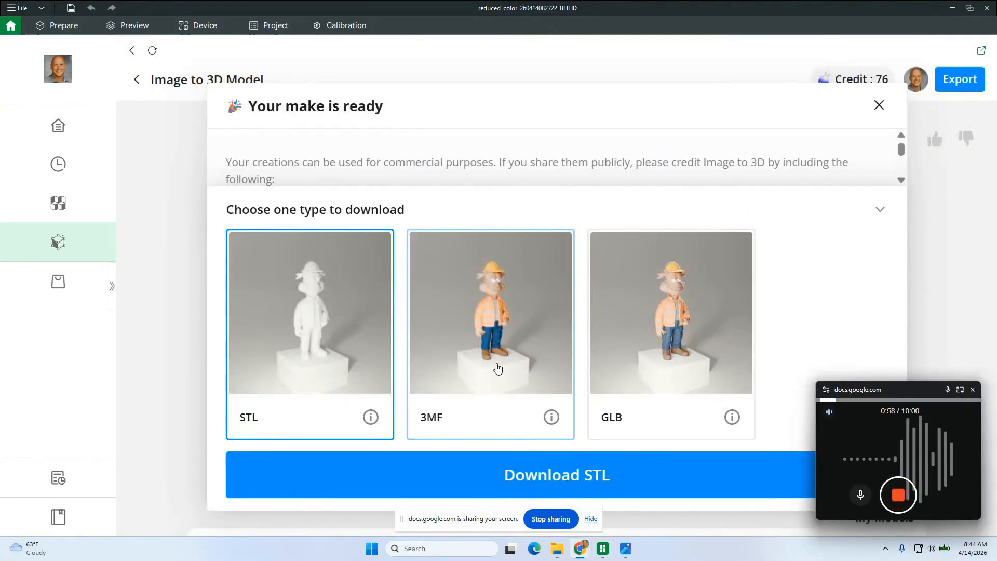
pyautogui.click(493, 347)
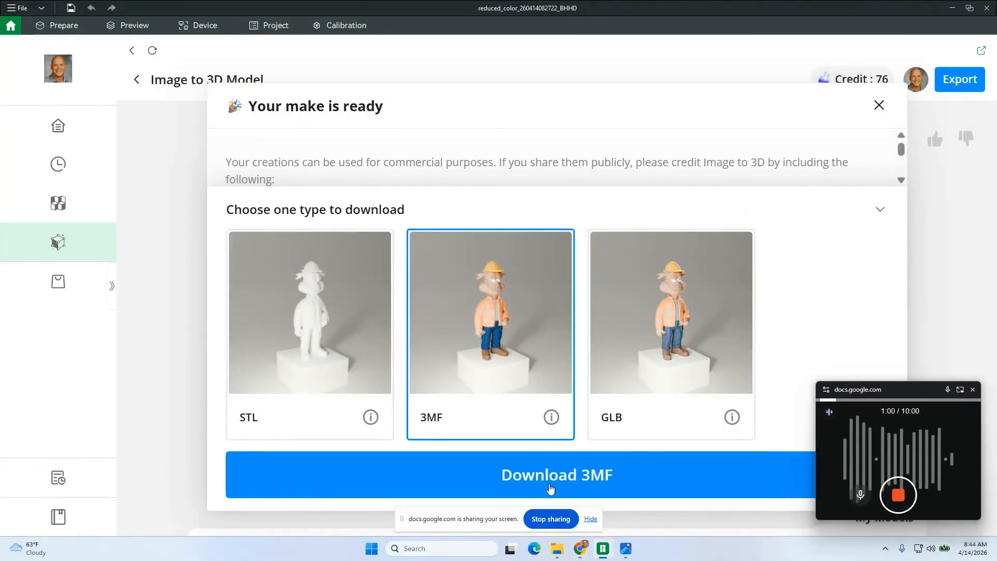
pyautogui.click(549, 476)
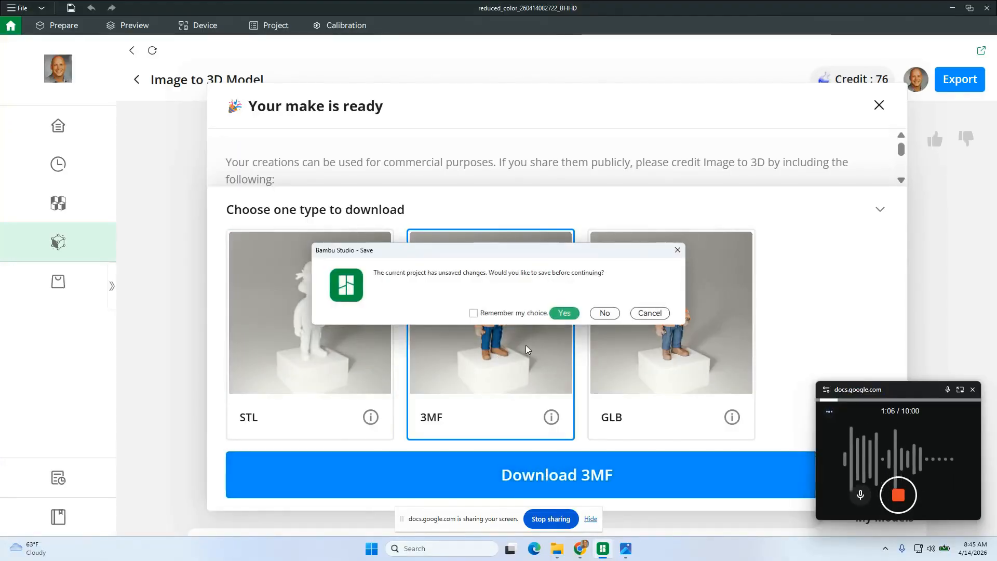
pyautogui.click(571, 308)
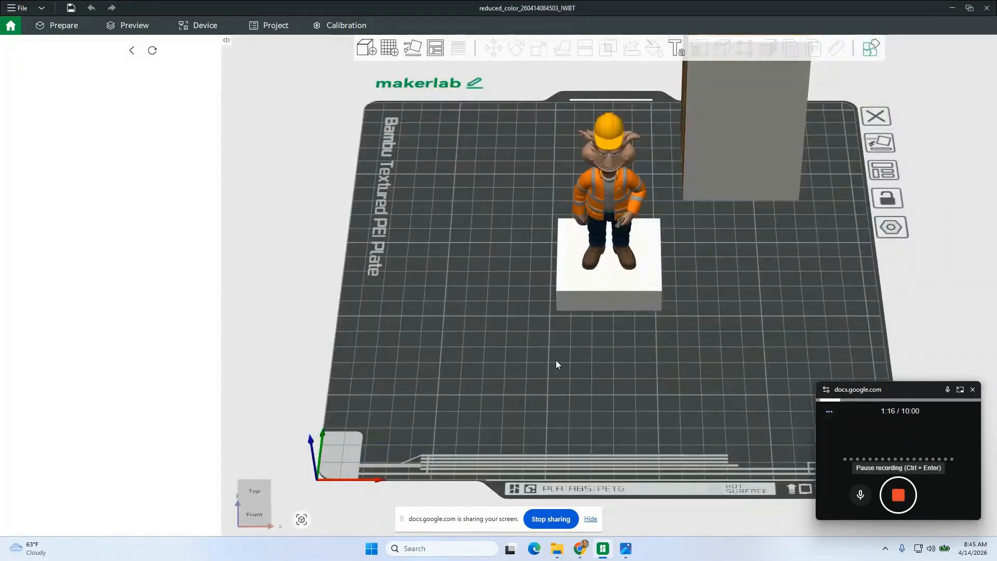
# Step: Remove the project filaments one by one from the end of the list until only the first PLA Basic is left
pyautogui.moveTo(529, 297); pyautogui.dragTo(498, 289)
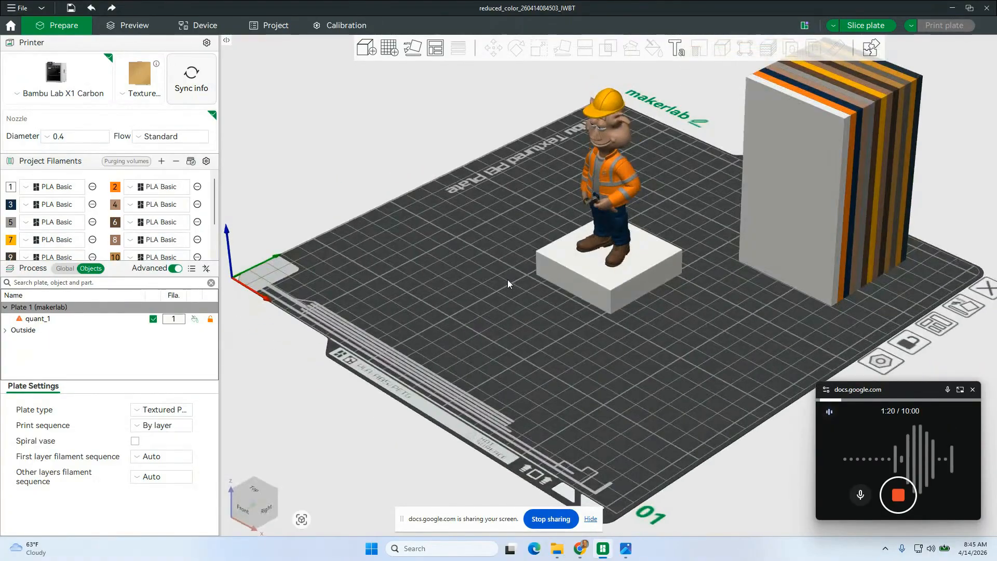
pyautogui.moveTo(456, 245)
pyautogui.mouseDown()
pyautogui.moveTo(410, 238)
pyautogui.moveTo(475, 244)
pyautogui.moveTo(408, 241)
pyautogui.moveTo(504, 245)
pyautogui.moveTo(451, 242)
pyautogui.mouseUp()
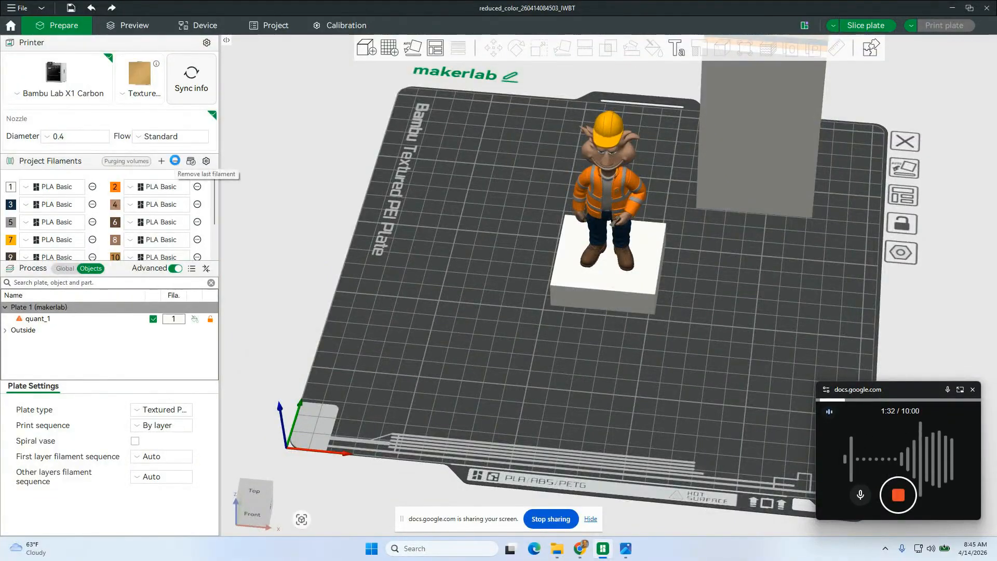
pyautogui.click(176, 162)
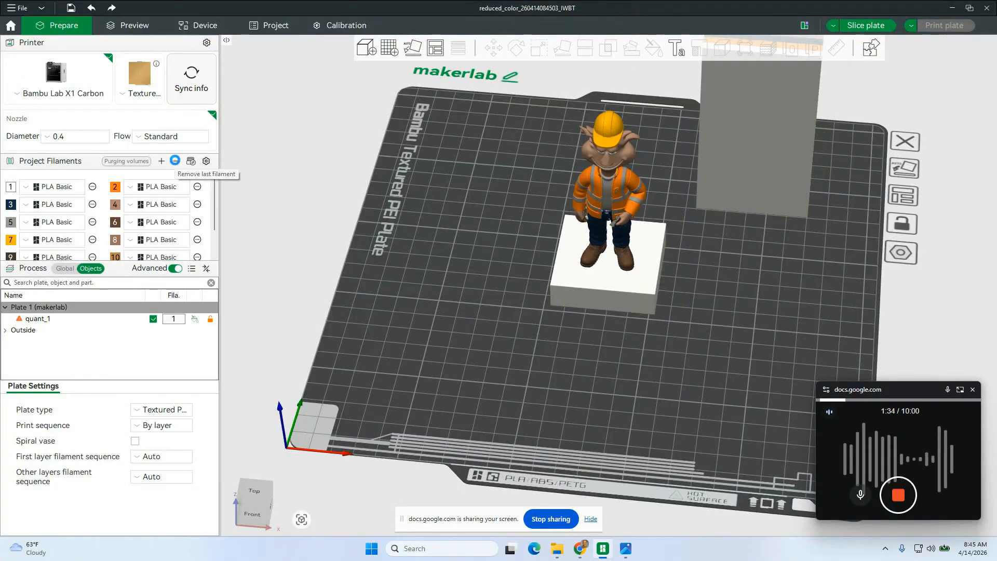
pyautogui.click(175, 162)
pyautogui.click(175, 162)
pyautogui.click(176, 162)
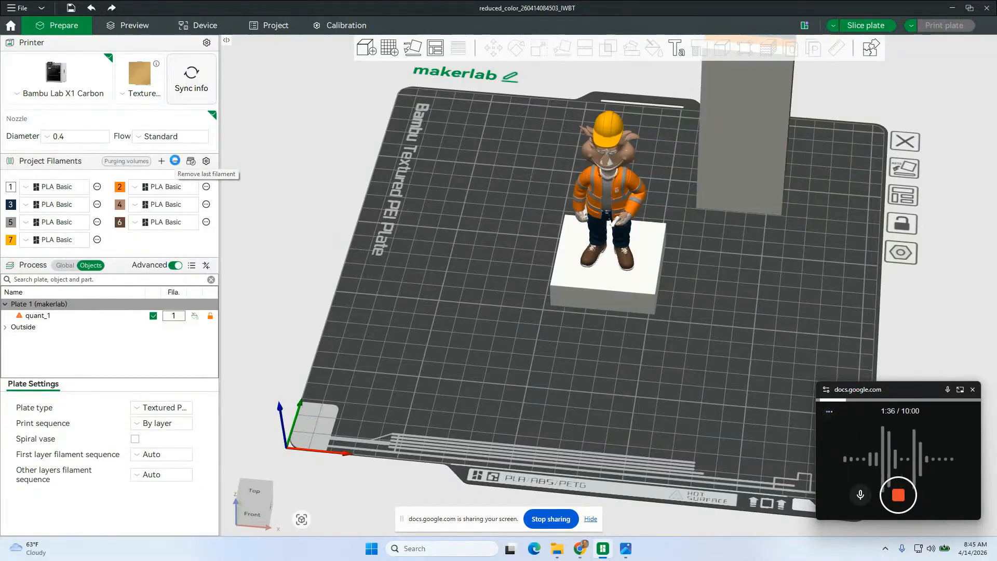
pyautogui.click(175, 162)
pyautogui.click(175, 162)
pyautogui.click(176, 162)
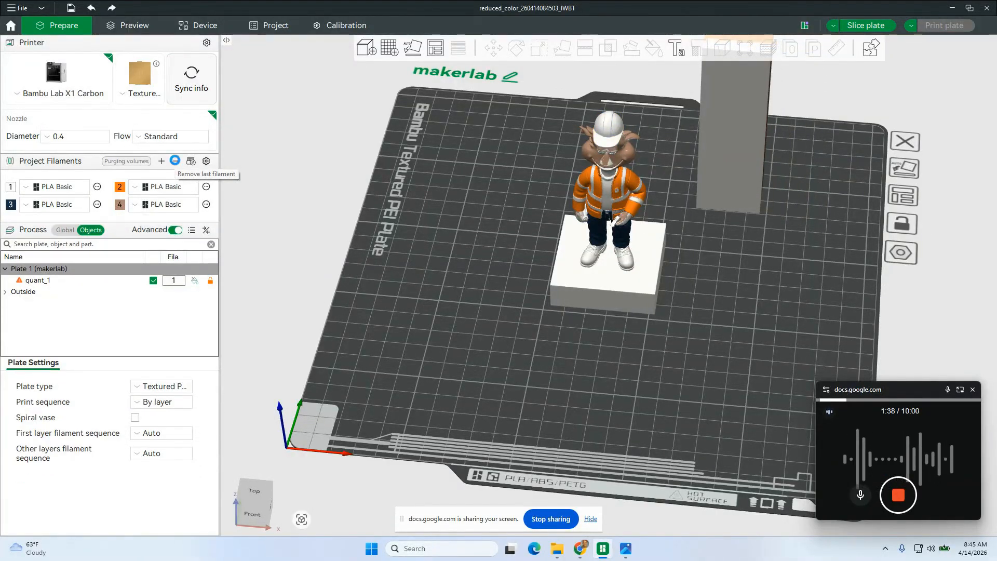
pyautogui.click(176, 162)
pyautogui.click(176, 162)
pyautogui.click(175, 162)
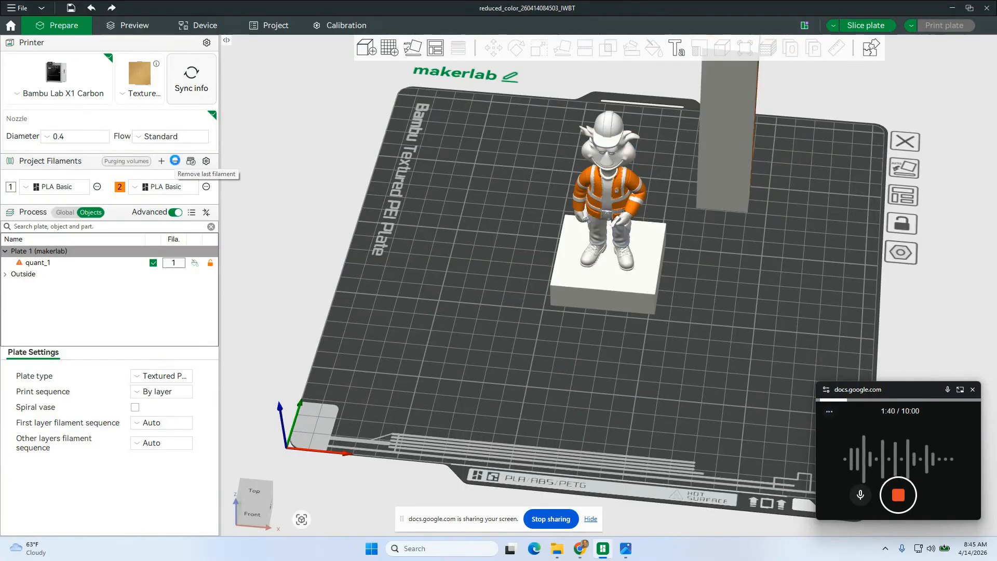
pyautogui.moveTo(674, 311); pyautogui.dragTo(747, 206)
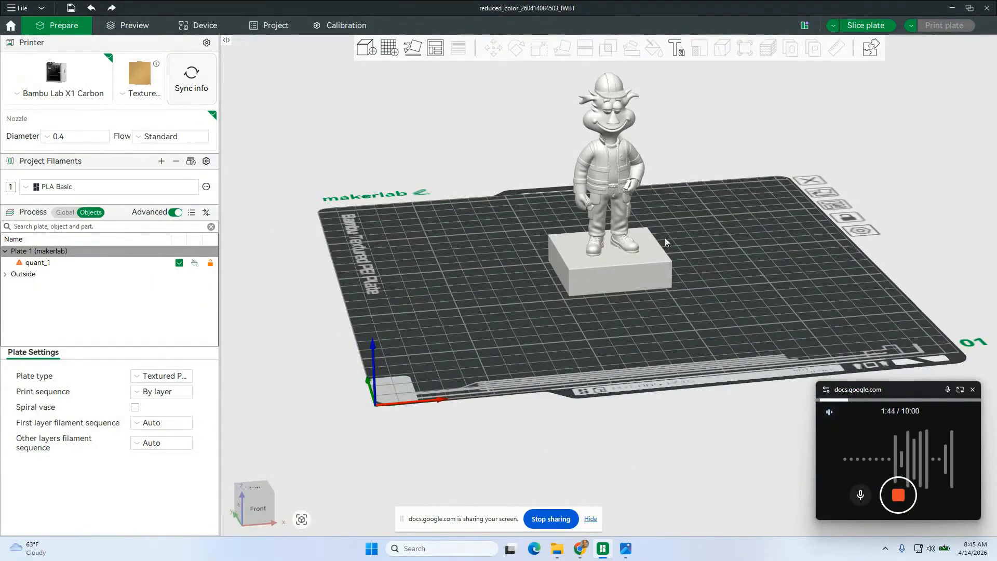
# Step: Cut the figure from its base with a planar cut at height 13.71, repairing the non-manifold edges caused by the cut
pyautogui.click(606, 170)
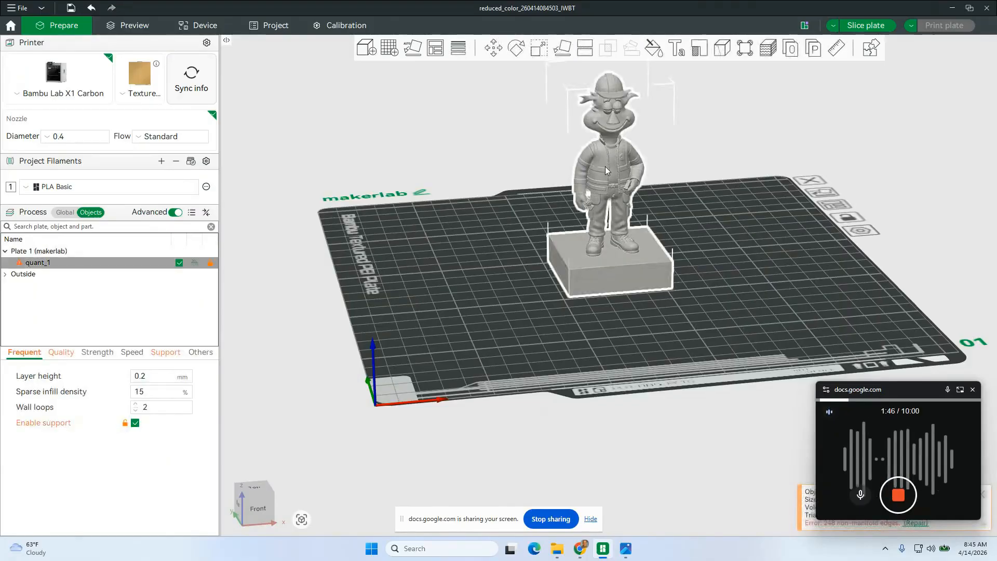
pyautogui.click(585, 50)
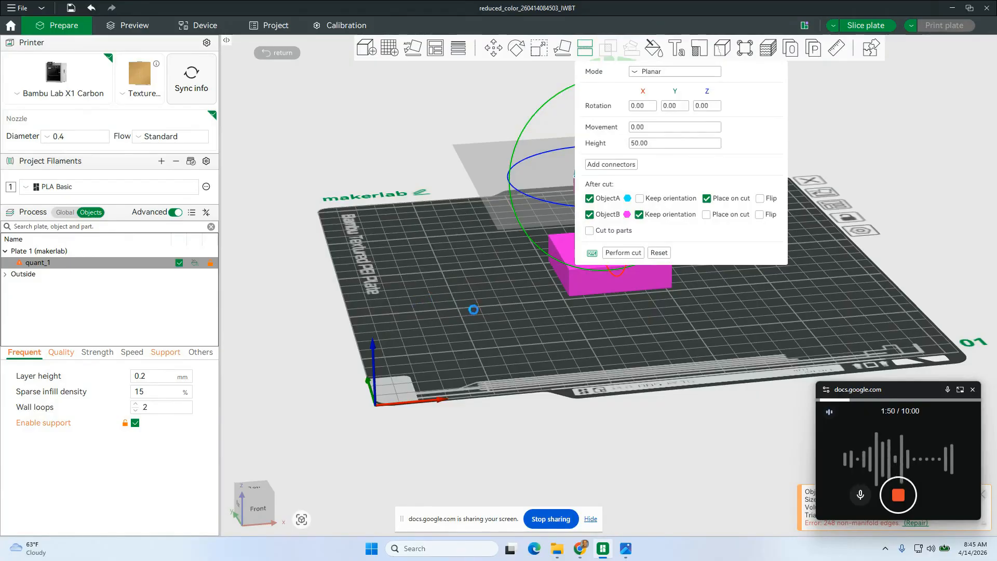
pyautogui.moveTo(534, 317); pyautogui.dragTo(310, 373, button='right')
pyautogui.moveTo(428, 233); pyautogui.dragTo(430, 313)
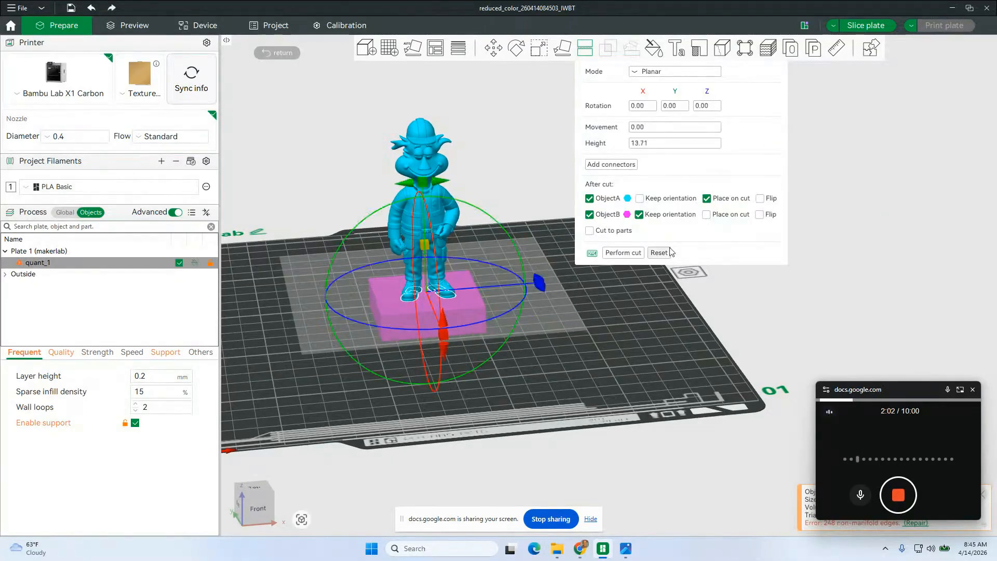
pyautogui.click(623, 253)
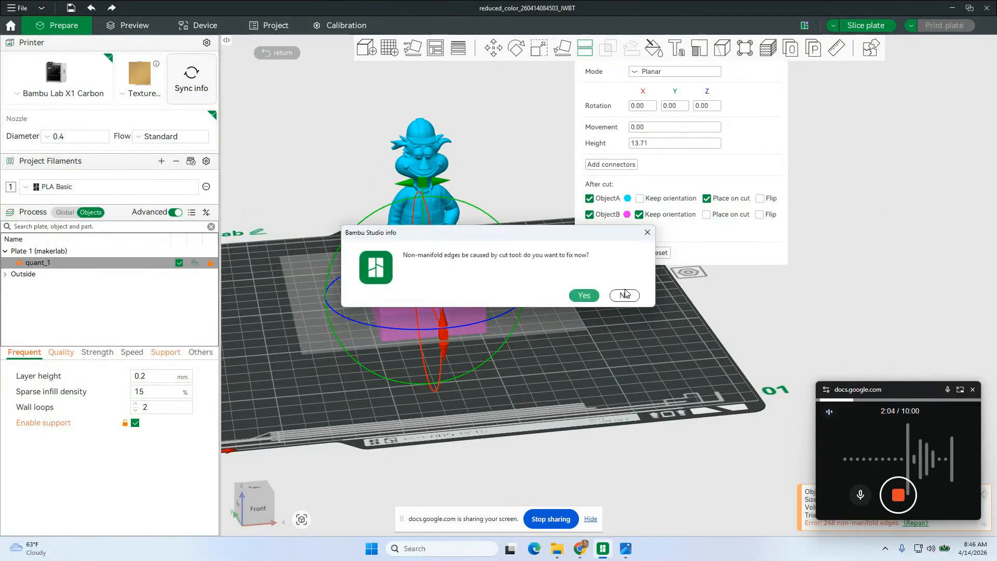
pyautogui.click(584, 296)
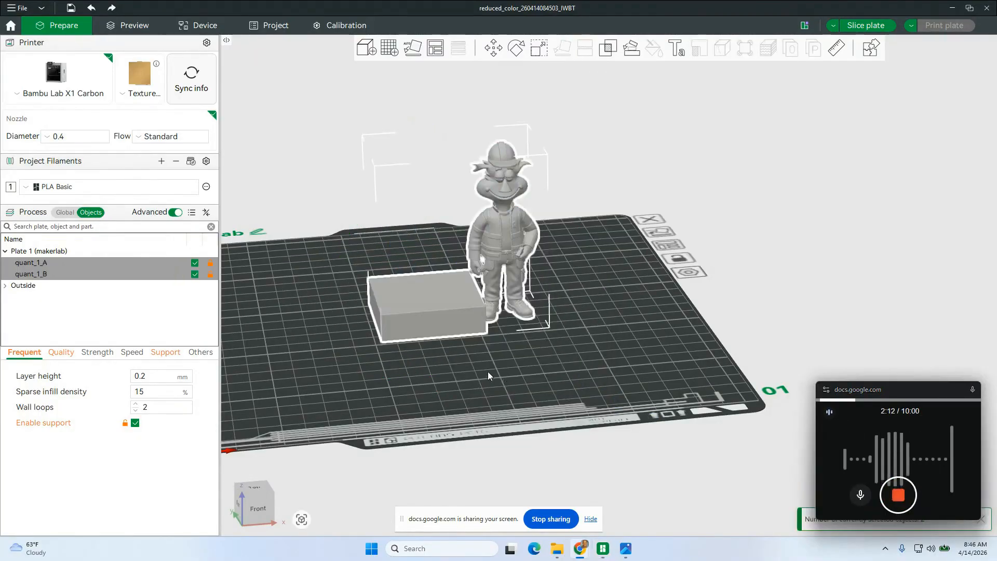
# Step: Delete the cut-off rectangular base block from the plate, keeping only the construction worker figure
pyautogui.click(477, 360)
pyautogui.click(439, 315)
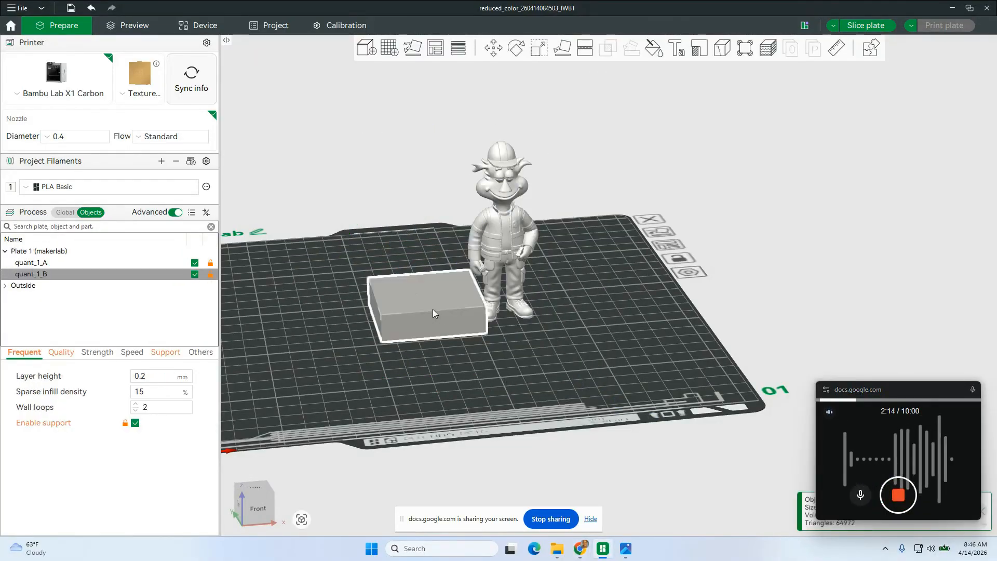
pyautogui.rightClick(418, 299)
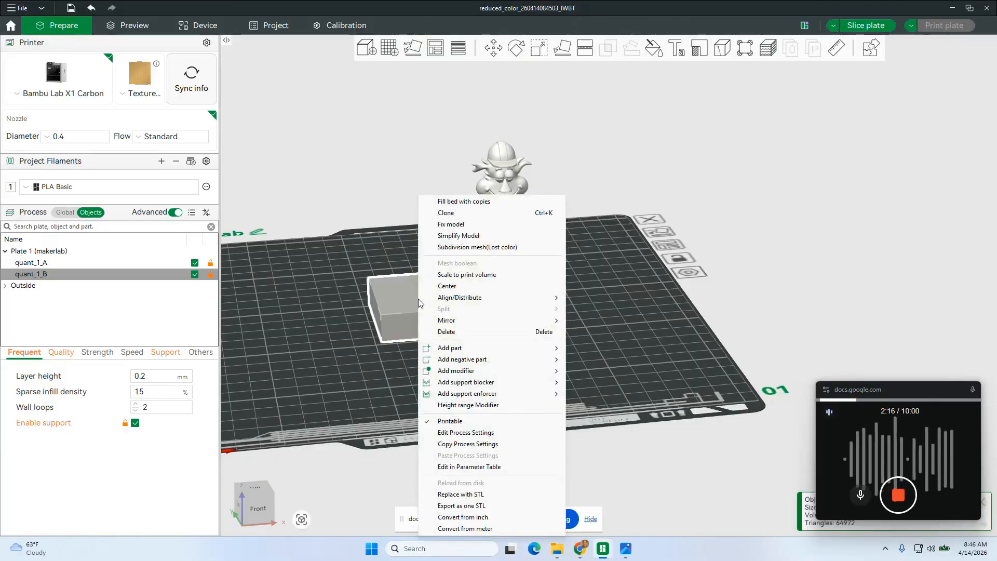
pyautogui.click(444, 332)
# Step: Move the remaining figure toward the spot where the base stood and slice the plate
pyautogui.moveTo(505, 267); pyautogui.dragTo(465, 267)
pyautogui.click(457, 259)
pyautogui.click(534, 346)
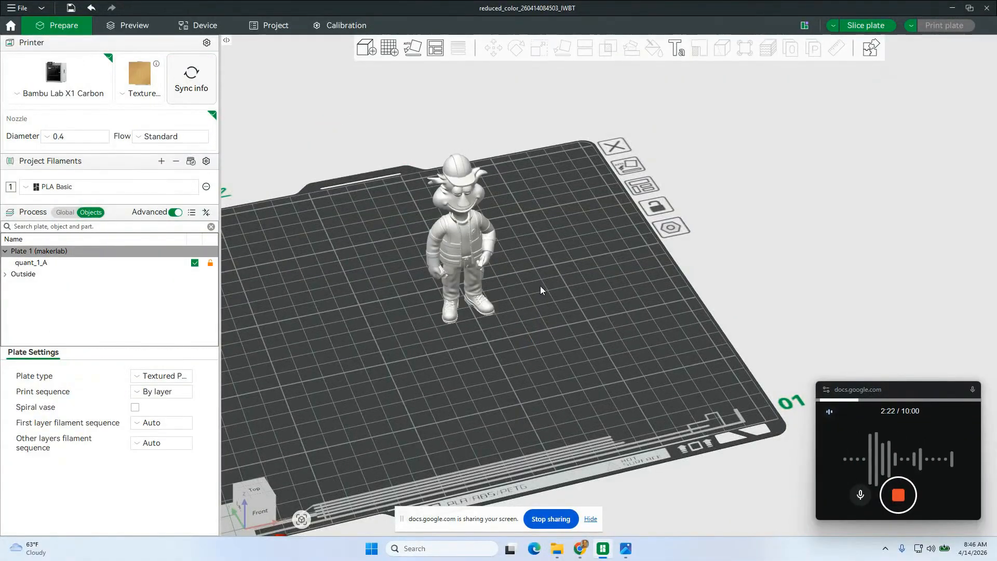
pyautogui.click(865, 25)
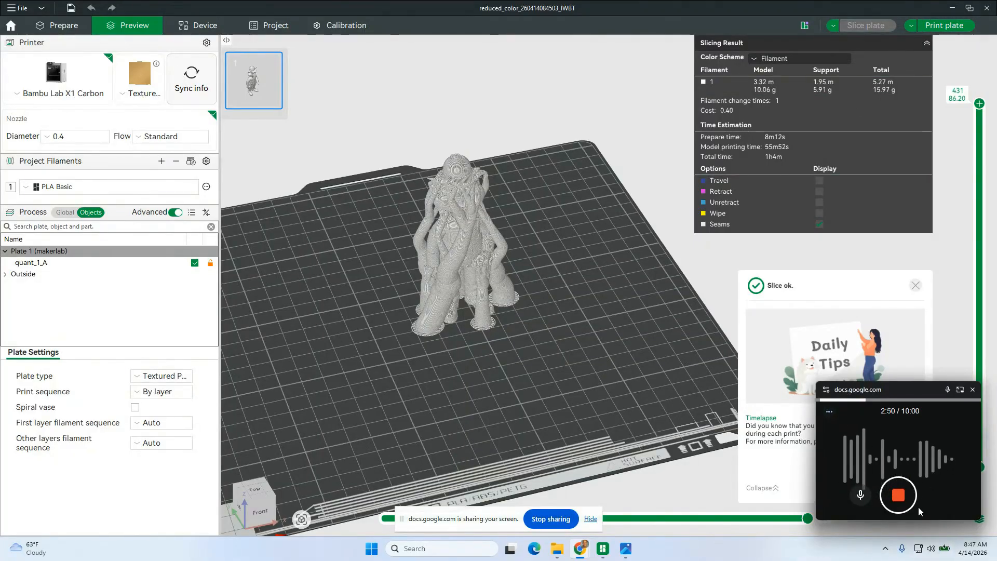
pyautogui.click(898, 500)
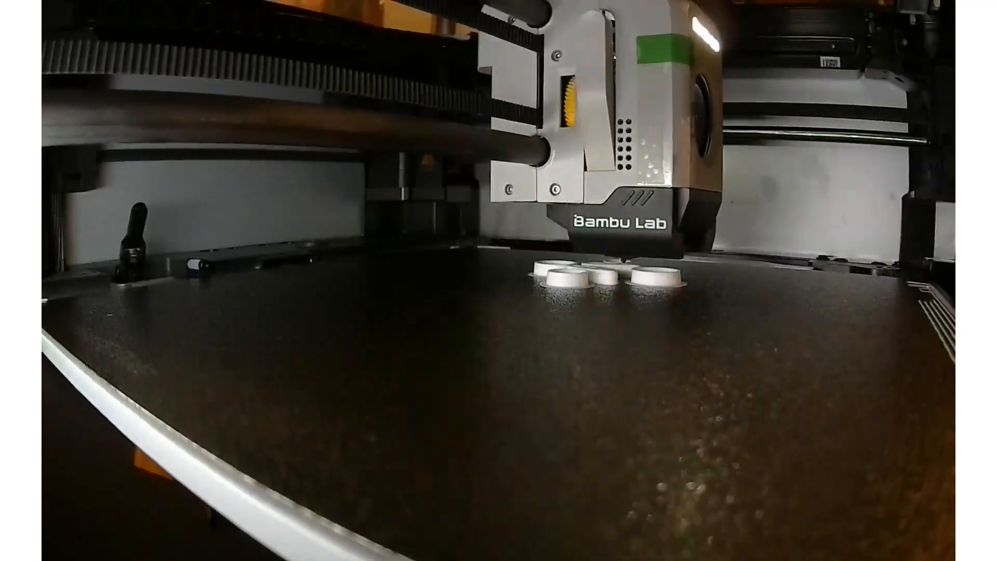